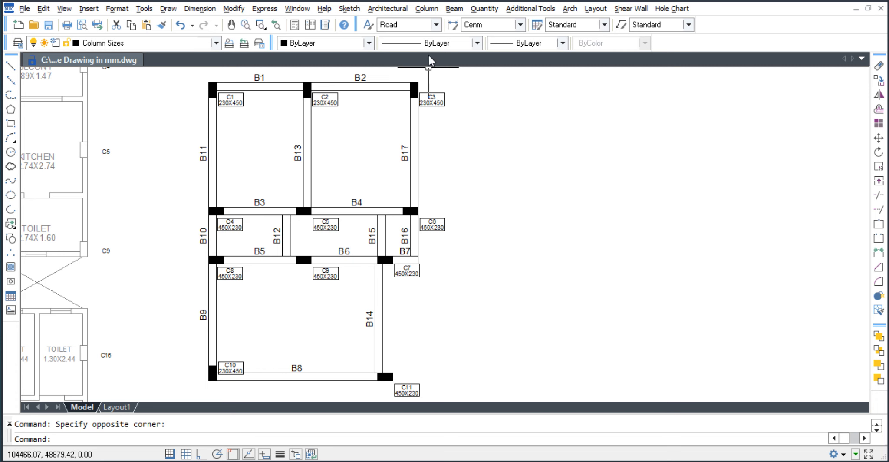
# Step: Open the Column menu to reach the Column Schedule & Footing commands
pyautogui.click(431, 13)
pyautogui.moveTo(480, 111)
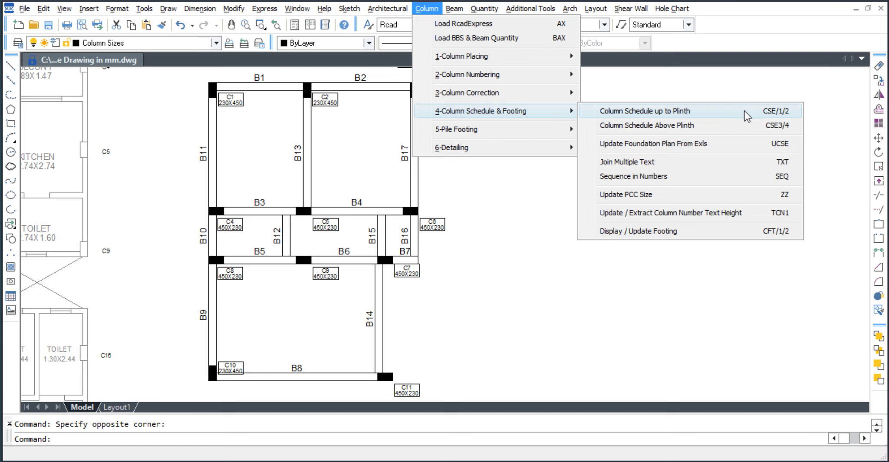
# Step: Run Column Schedule up to Plinth at text height 100 for all 11 columns, placed beside the plan
pyautogui.click(694, 113)
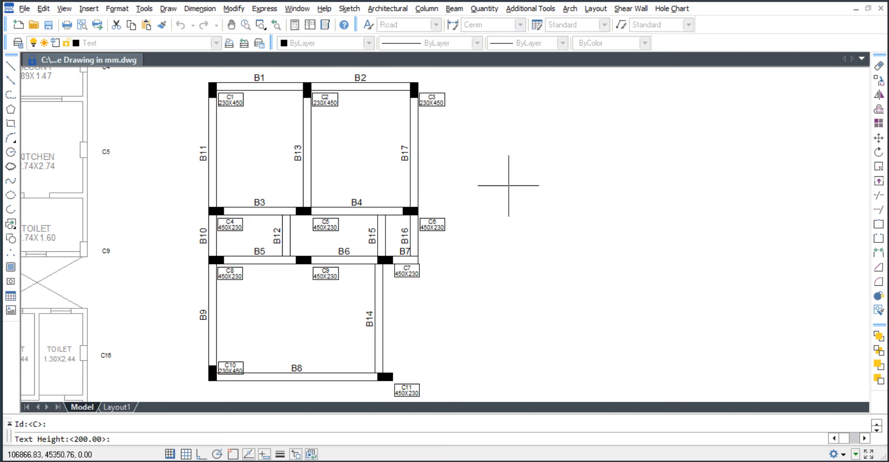
pyautogui.write('100')
pyautogui.press('Return')
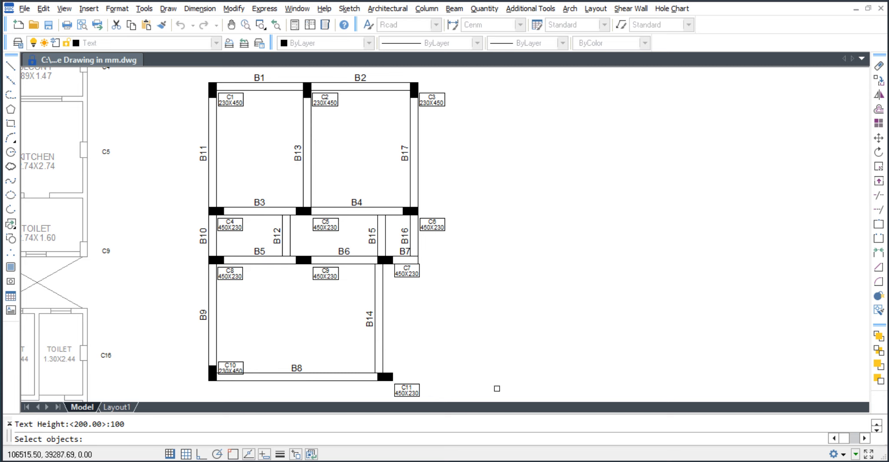
pyautogui.click(500, 393)
pyautogui.click(182, 77)
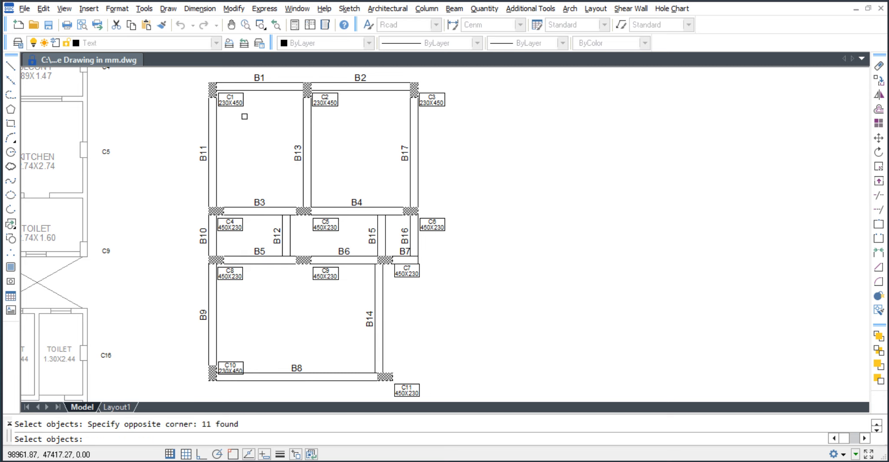
pyautogui.press('Return')
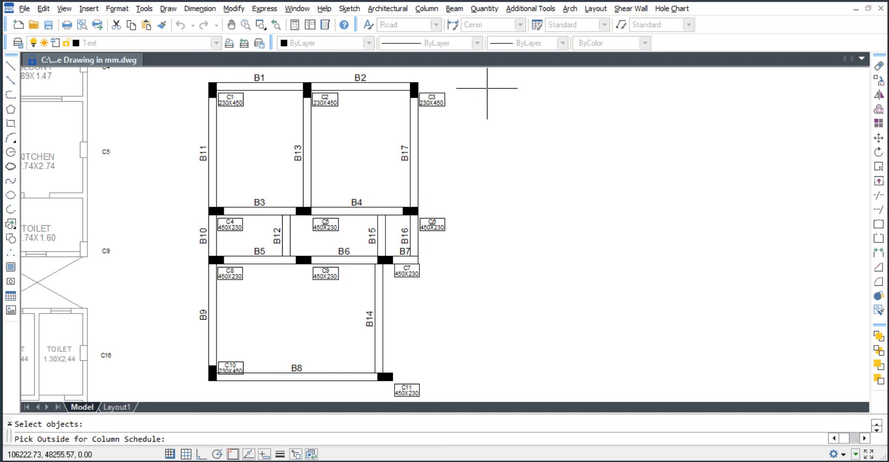
pyautogui.click(487, 89)
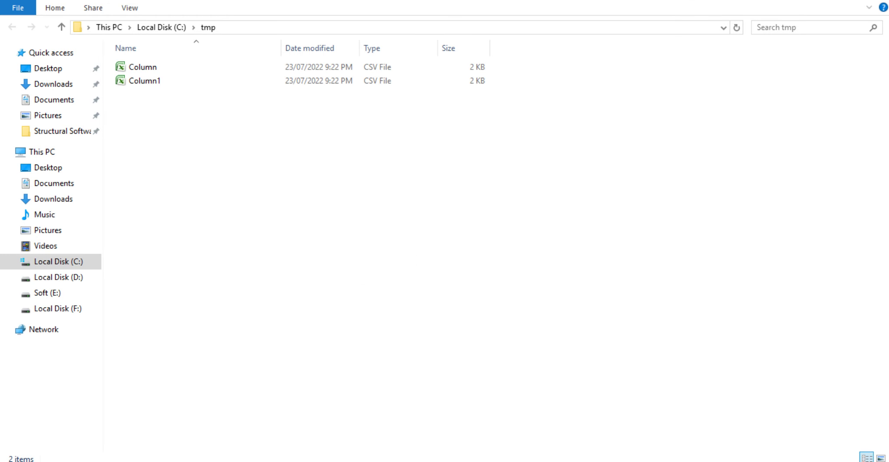
pyautogui.hotkey('alt', 'F4')
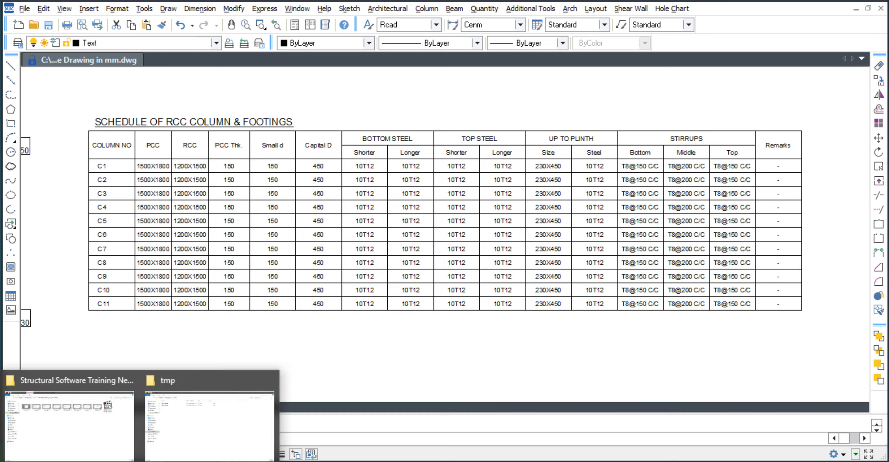
pyautogui.click(185, 424)
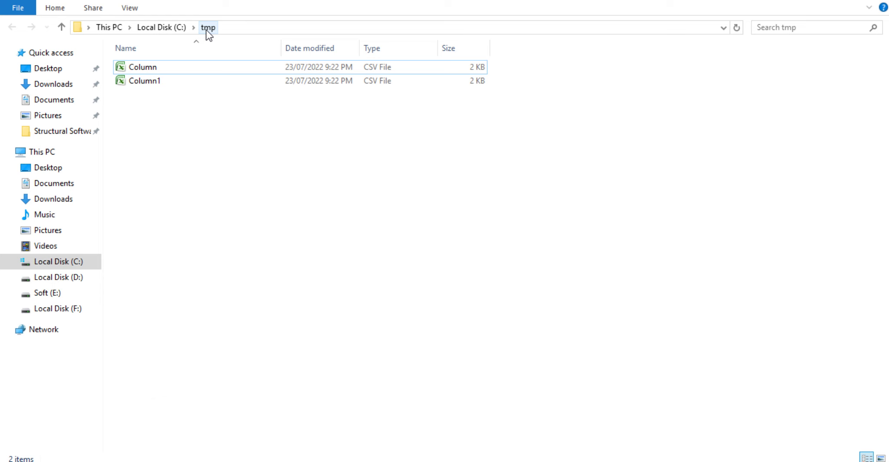
# Step: Open Column.csv from C:\tmp in Excel
pyautogui.doubleClick(152, 68)
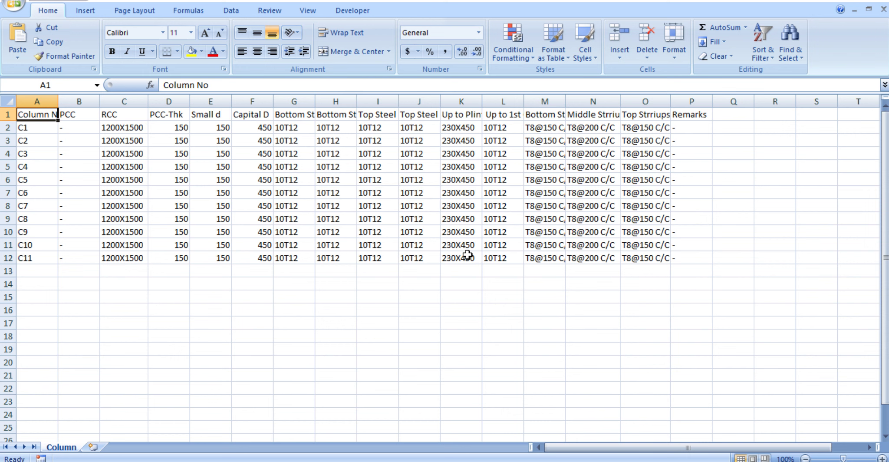
# Step: Change C1's up-to-plinth size in K2 to 230X600 and C2's in K3 to 230X750
pyautogui.doubleClick(462, 127)
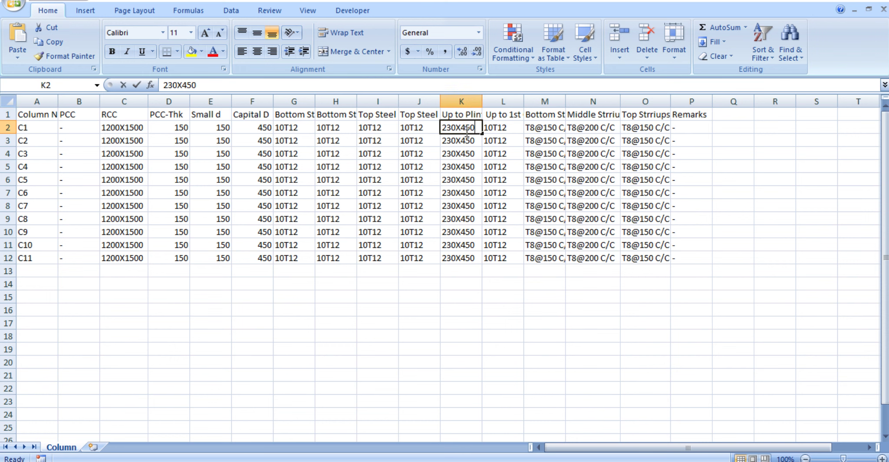
pyautogui.moveTo(473, 128); pyautogui.dragTo(480, 129)
pyautogui.write('600')
pyautogui.press('Return')
pyautogui.hotkey('shift', 'Left')
pyautogui.hotkey('shift', 'Left')
pyautogui.hotkey('shift', 'Left')
pyautogui.write('750')
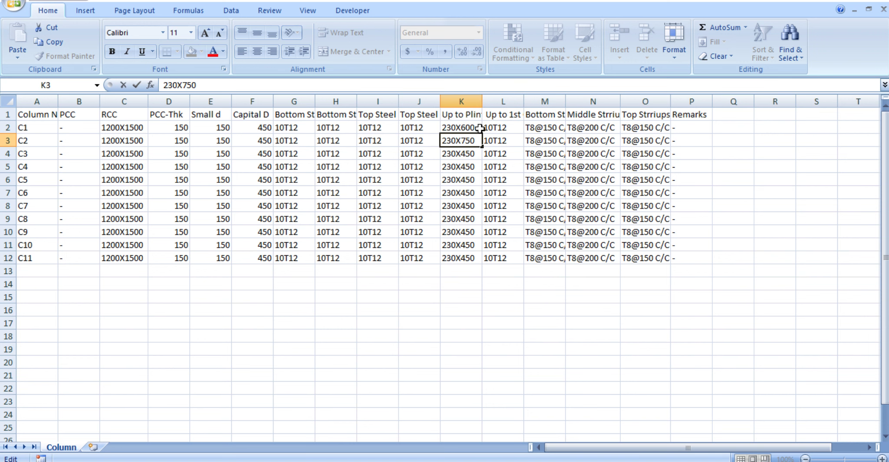
pyautogui.press('Return')
# Step: Set column steel to 12T12+2T10 for C1 and 14T16+2T12 for C2, autofitting column L
pyautogui.click(491, 127)
pyautogui.doubleClick(487, 128)
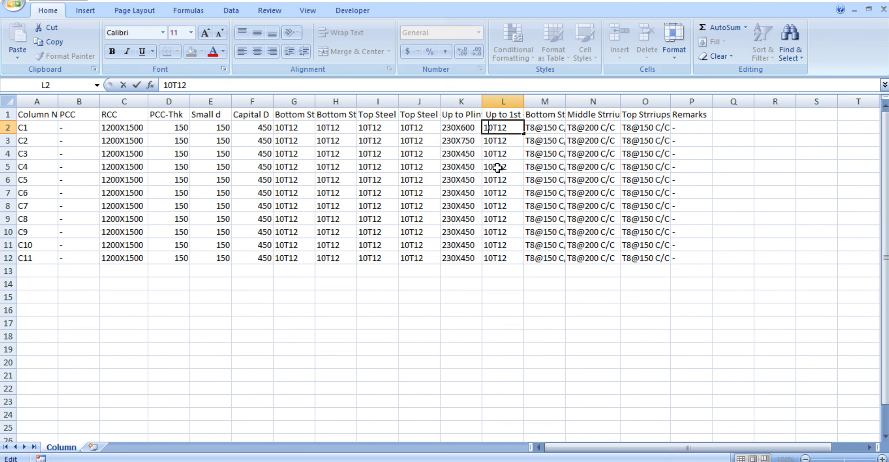
pyautogui.write('2')
pyautogui.write('+')
pyautogui.write('2T10')
pyautogui.press('Return')
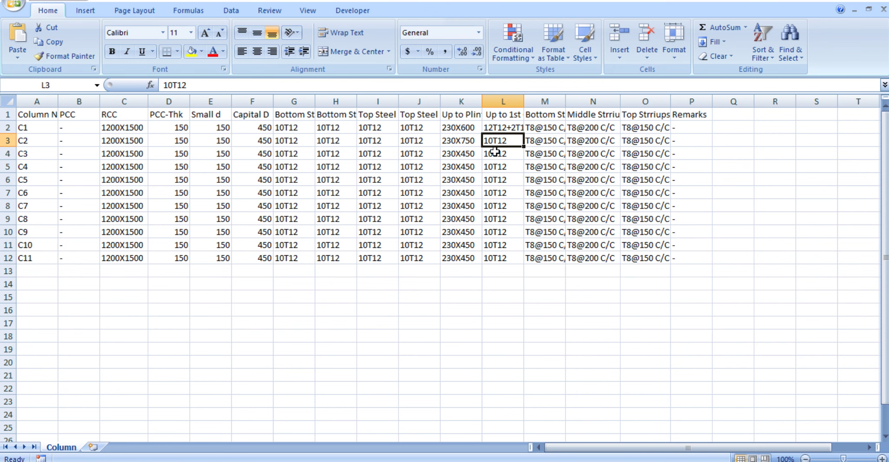
pyautogui.doubleClick(524, 99)
pyautogui.doubleClick(494, 140)
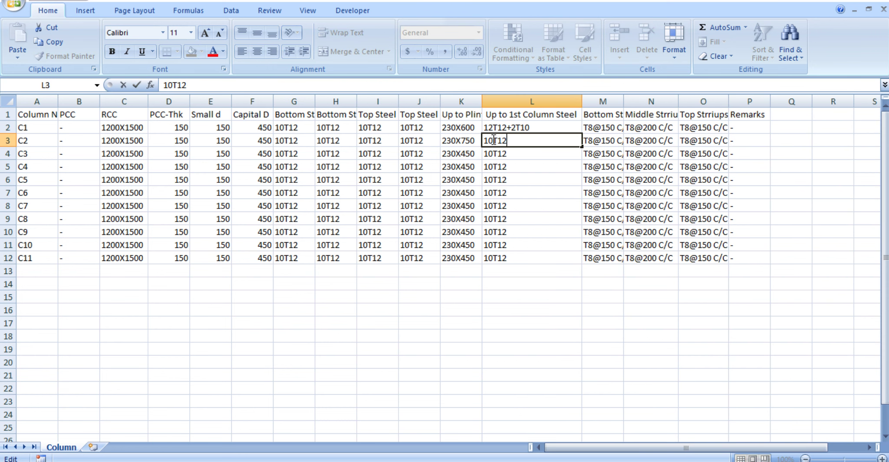
pyautogui.press('BackSpace')
pyautogui.write('4')
pyautogui.press('BackSpace')
pyautogui.write('6+')
pyautogui.write('12')
pyautogui.press('Return')
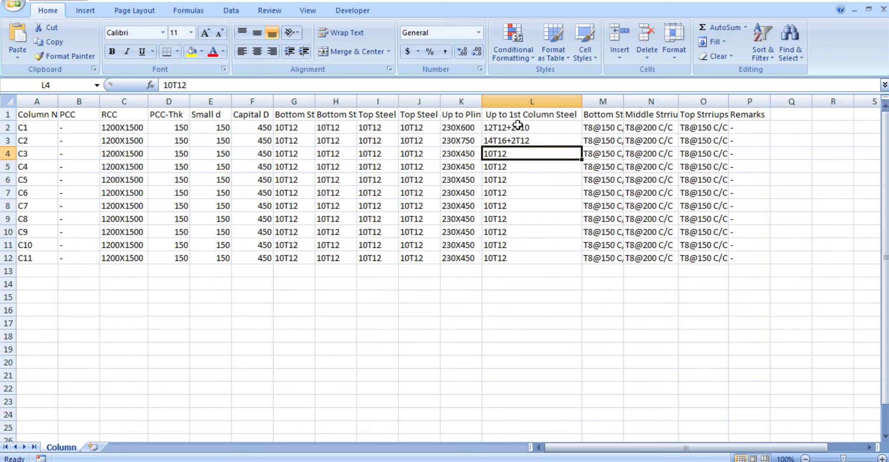
# Step: Review the edited cells, then enter 450 as C3's Small d in E4
pyautogui.moveTo(518, 125); pyautogui.dragTo(518, 139)
pyautogui.click(466, 125)
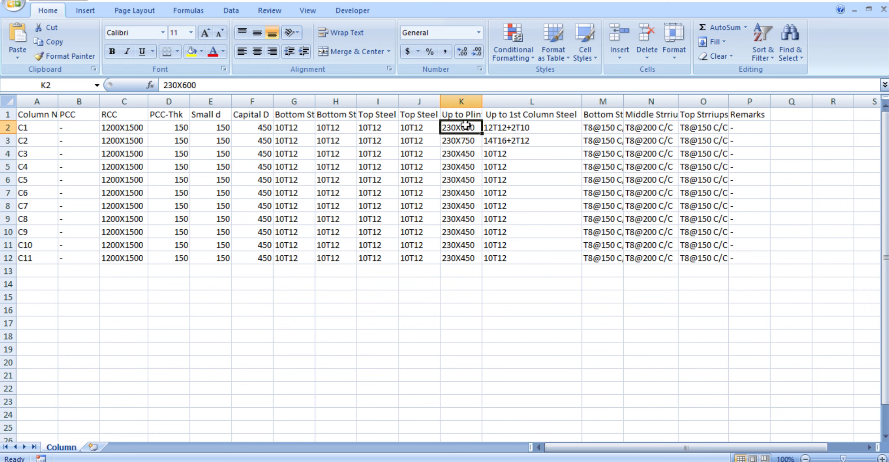
pyautogui.moveTo(465, 125); pyautogui.dragTo(467, 137)
pyautogui.click(255, 130)
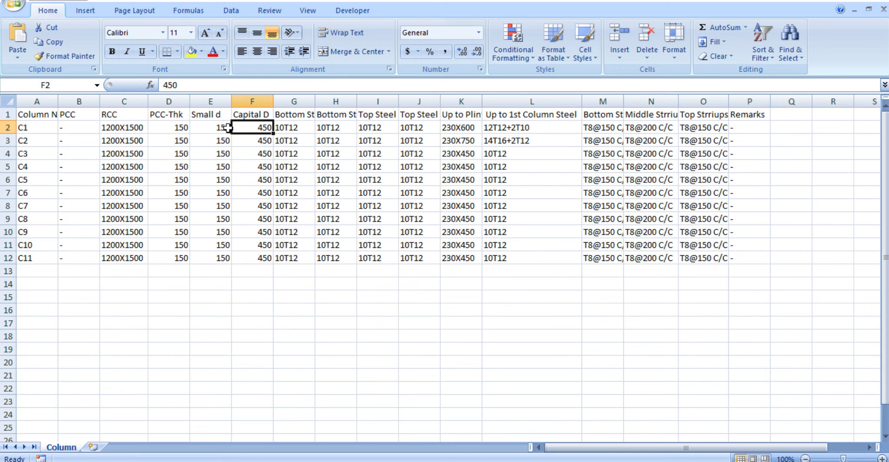
pyautogui.click(228, 127)
pyautogui.click(223, 140)
pyautogui.click(218, 167)
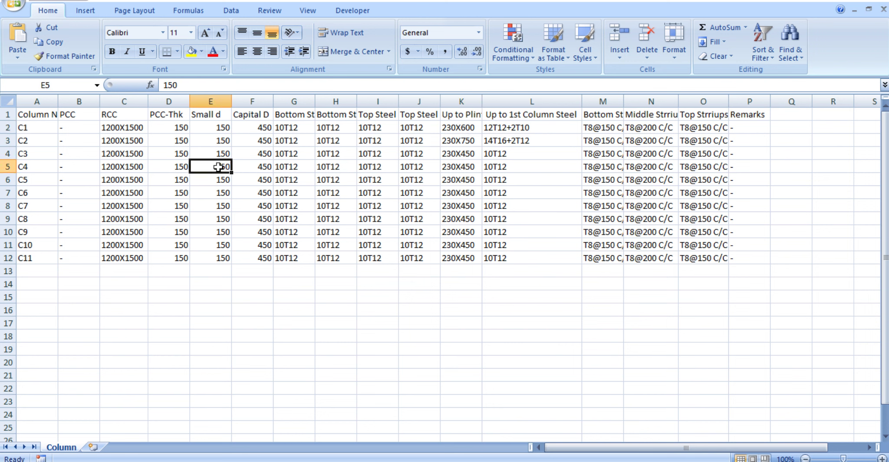
pyautogui.click(224, 156)
pyautogui.write('450')
pyautogui.press('Return')
# Step: Make the RCC size 1200X2500 for C1 and C2, then save, keeping CSV format
pyautogui.click(143, 157)
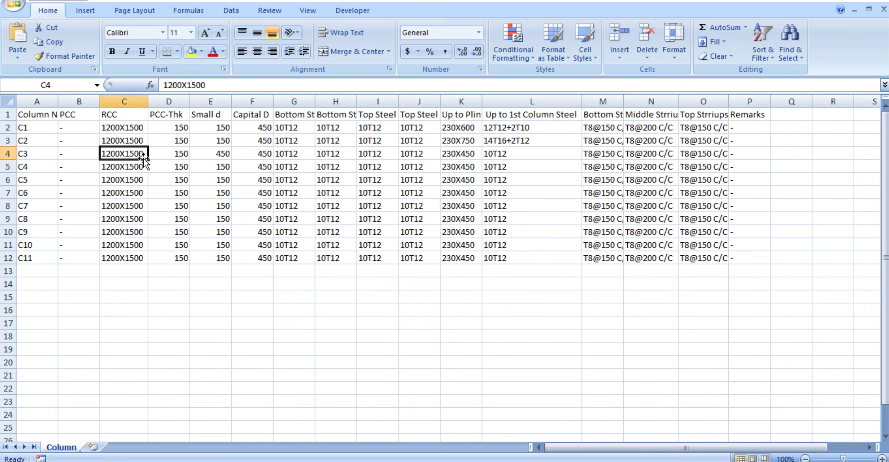
pyautogui.doubleClick(131, 128)
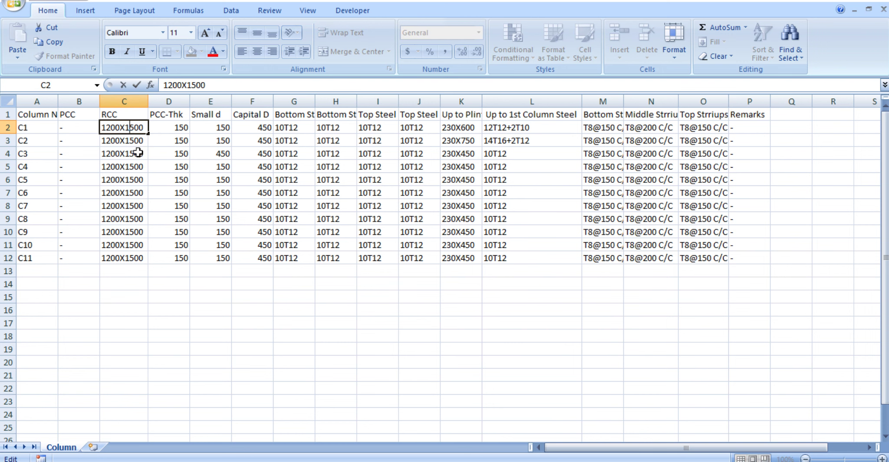
pyautogui.write('2')
pyautogui.press('Return')
pyautogui.press('F2')
pyautogui.press('Left')
pyautogui.press('Left')
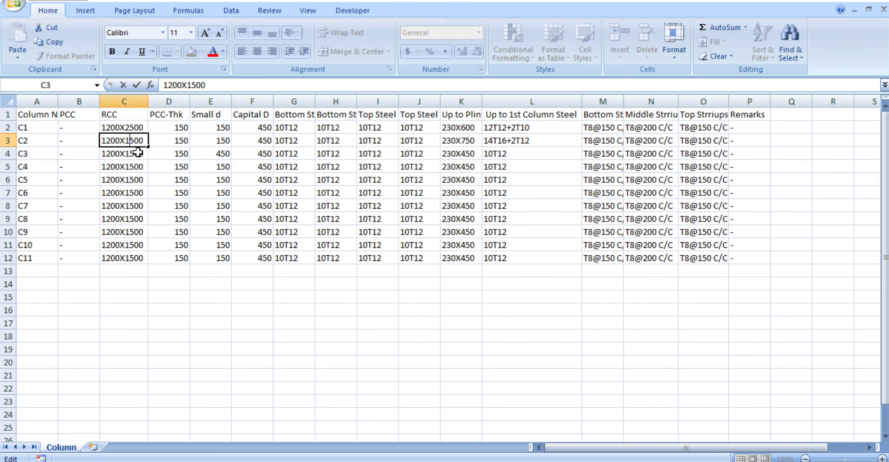
pyautogui.write('2')
pyautogui.press('Return')
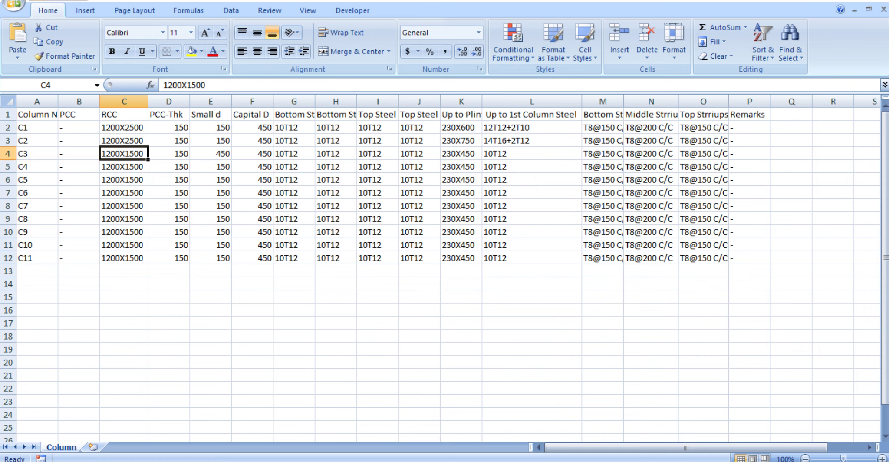
pyautogui.hotkey('ctrl', 's')
pyautogui.click(395, 277)
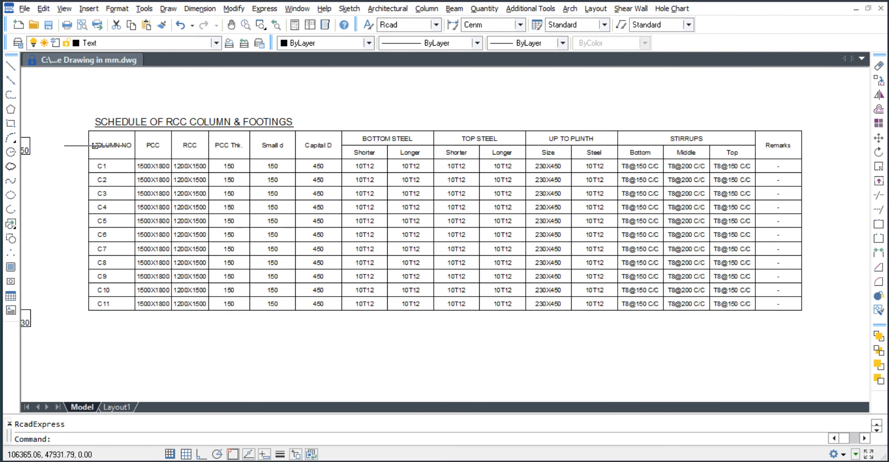
# Step: Window-select the entire old schedule table and delete it, removing 269 objects
pyautogui.click(70, 117)
pyautogui.click(824, 333)
pyautogui.press('Delete')
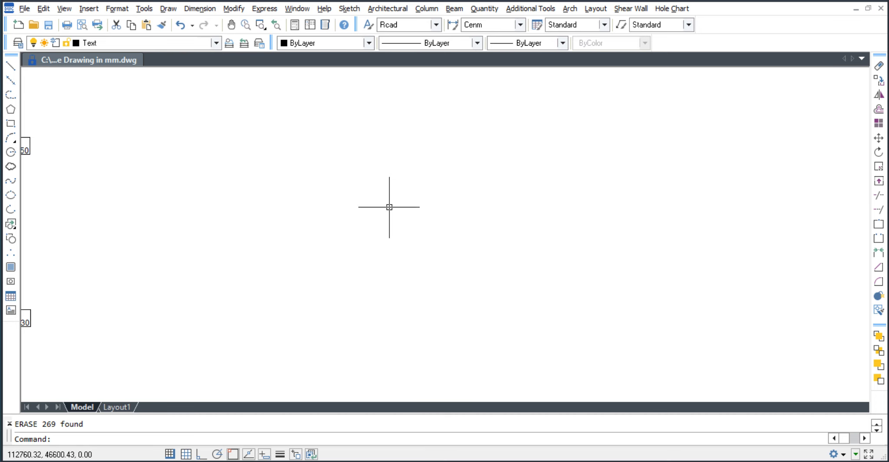
# Step: Bring the column plan into view and start Update Foundation Plan From Exls with text height 125
pyautogui.moveTo(306, 208); pyautogui.dragTo(734, 165, button='middle')
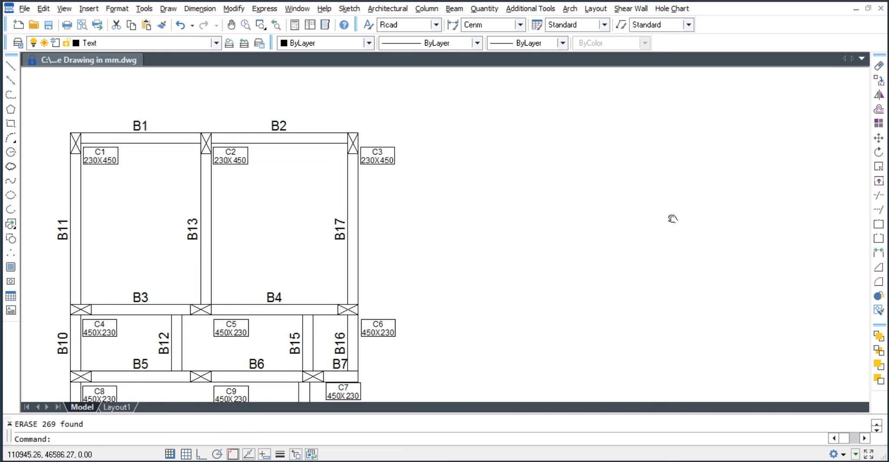
pyautogui.scroll(-3, 561, 204)
pyautogui.moveTo(556, 212); pyautogui.dragTo(496, 248, button='middle')
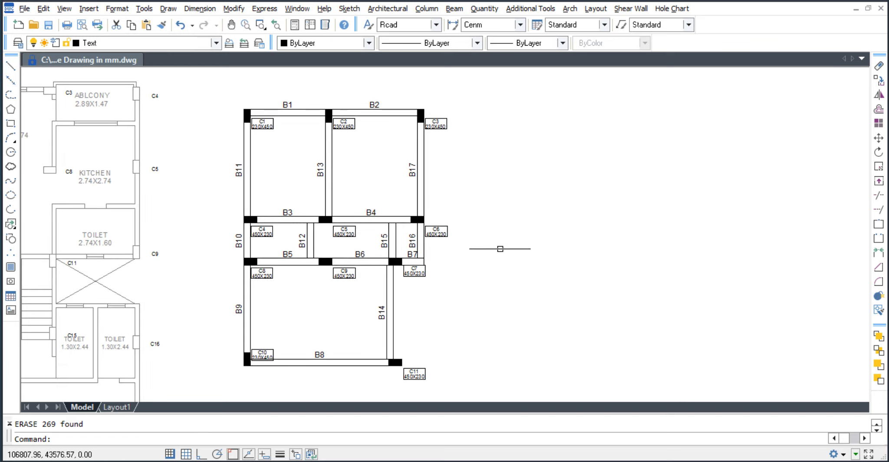
pyautogui.moveTo(565, 255); pyautogui.dragTo(483, 250, button='middle')
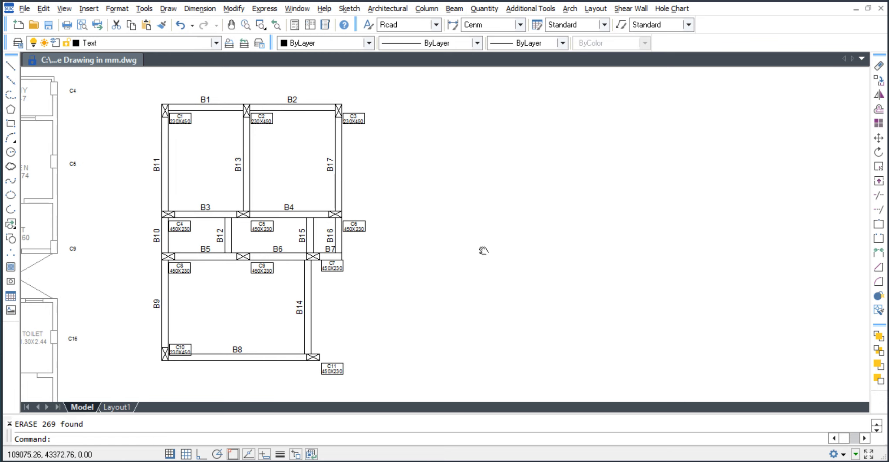
pyautogui.click(428, 8)
pyautogui.moveTo(481, 112)
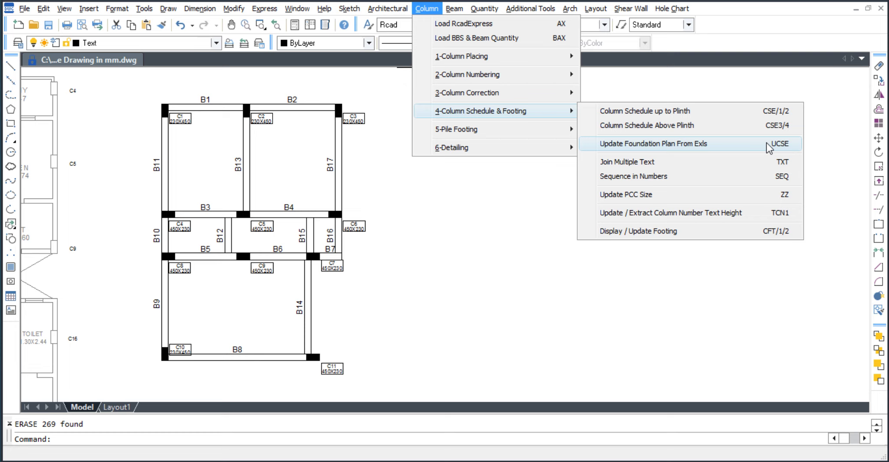
pyautogui.click(773, 148)
pyautogui.write('125')
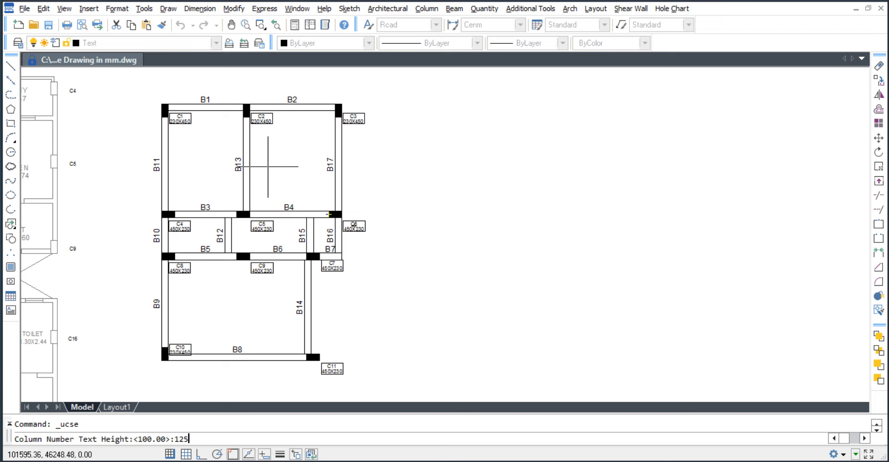
pyautogui.press('Return')
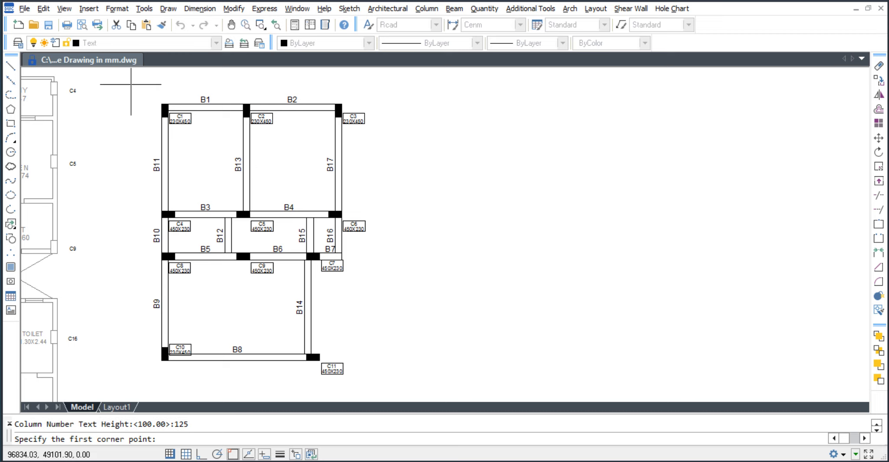
# Step: Window the plan to update all 11 columns, so C1 reads 230X600 and C2 230X750
pyautogui.scroll(2, 189, 111)
pyautogui.scroll(1, 188, 111)
pyautogui.scroll(1, 140, 127)
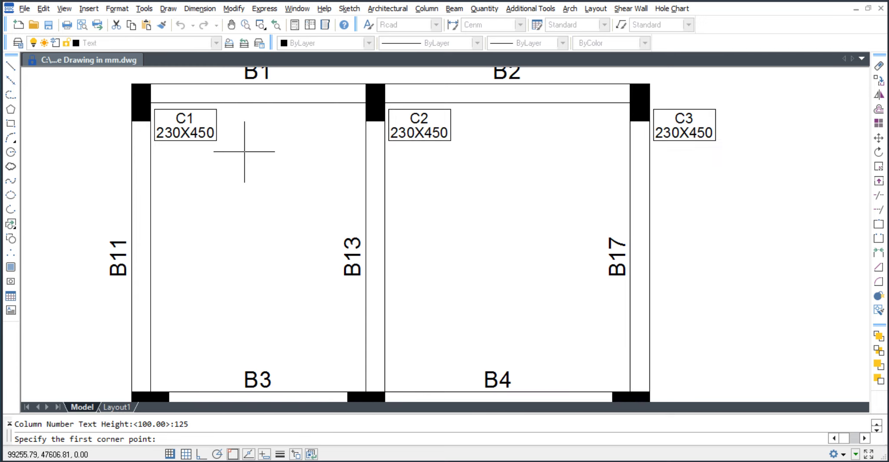
pyautogui.scroll(-6, 448, 150)
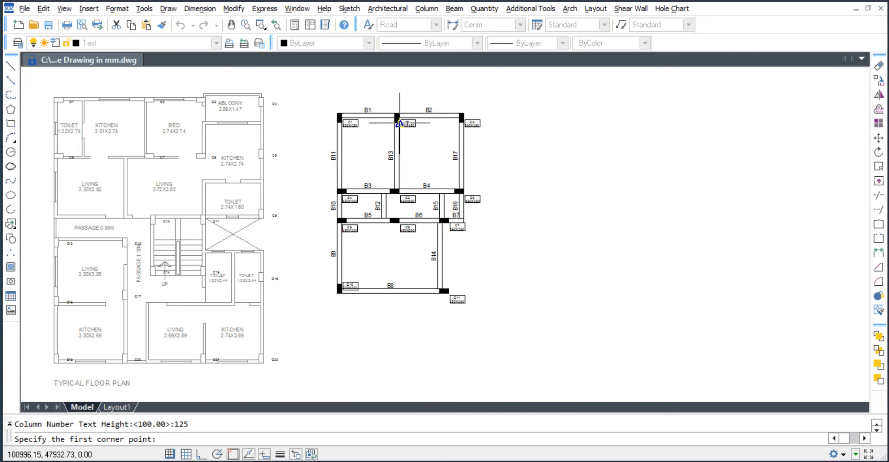
pyautogui.click(323, 93)
pyautogui.scroll(1, 381, 150)
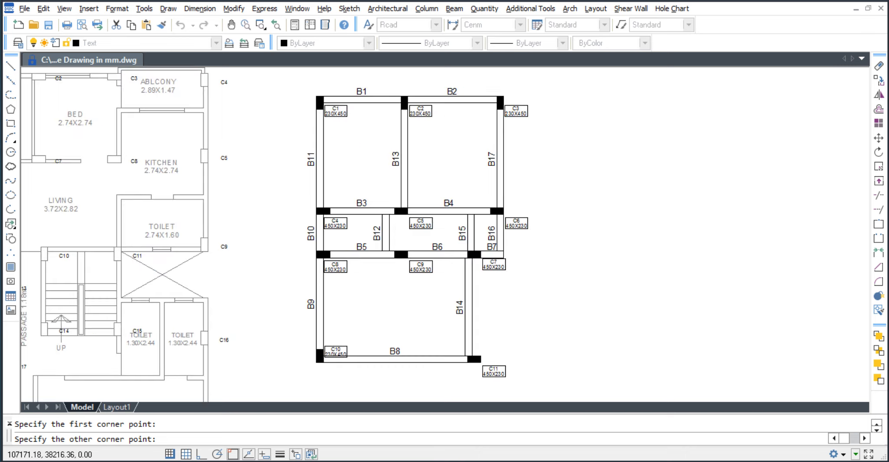
pyautogui.click(520, 323)
pyautogui.click(462, 252)
pyautogui.scroll(5, 356, 123)
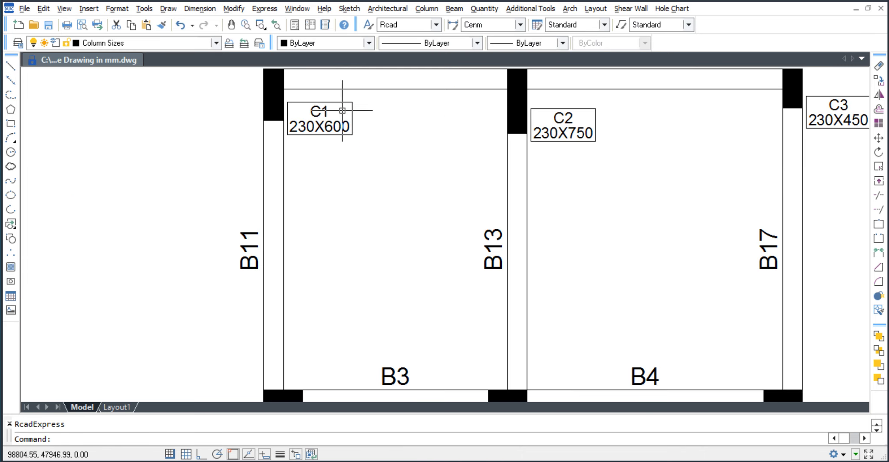
pyautogui.moveTo(492, 159); pyautogui.dragTo(430, 175, button='middle')
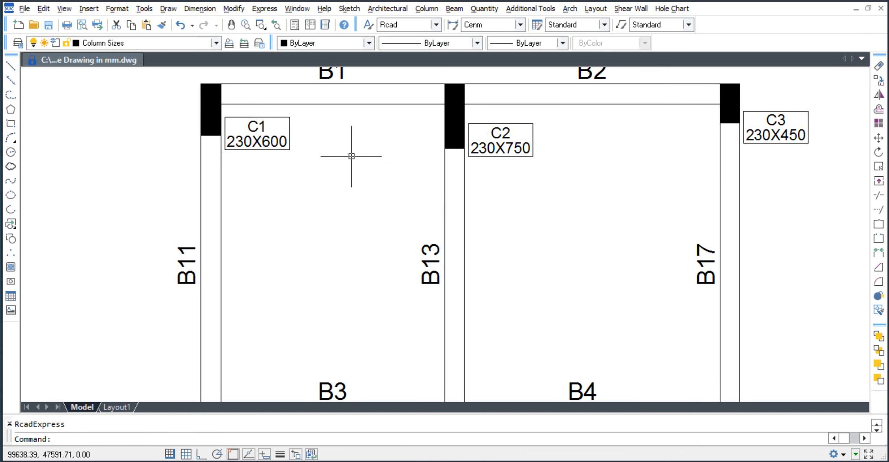
pyautogui.scroll(-2, 363, 167)
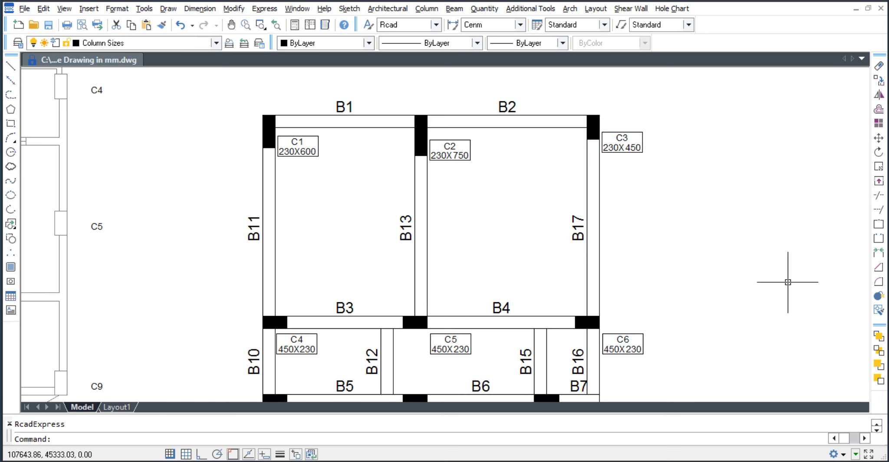
pyautogui.scroll(-2, 135, 89)
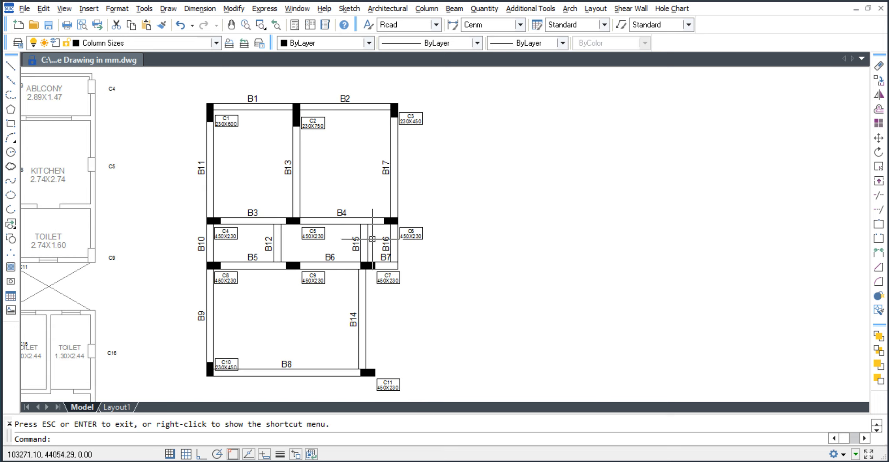
# Step: Generate the column schedule up to plinth with default id and 125 text height, placed beside the plan
pyautogui.click(427, 9)
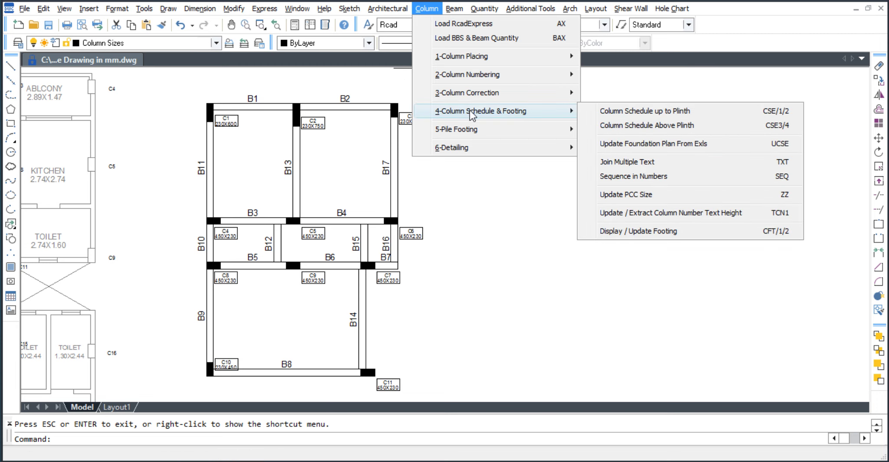
pyautogui.click(760, 112)
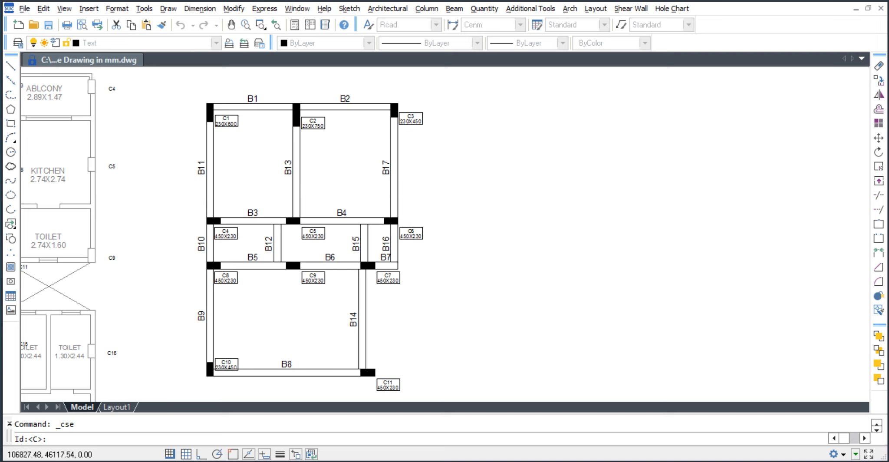
pyautogui.press('Return')
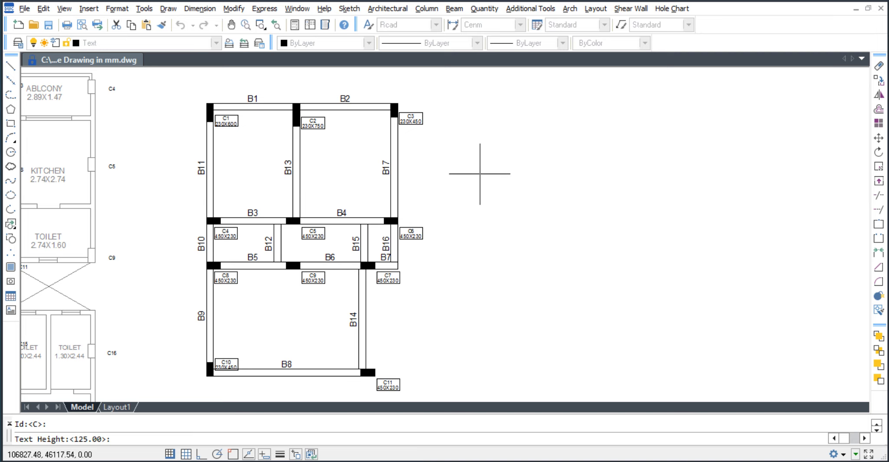
pyautogui.press('Return')
pyautogui.moveTo(456, 84); pyautogui.dragTo(149, 384)
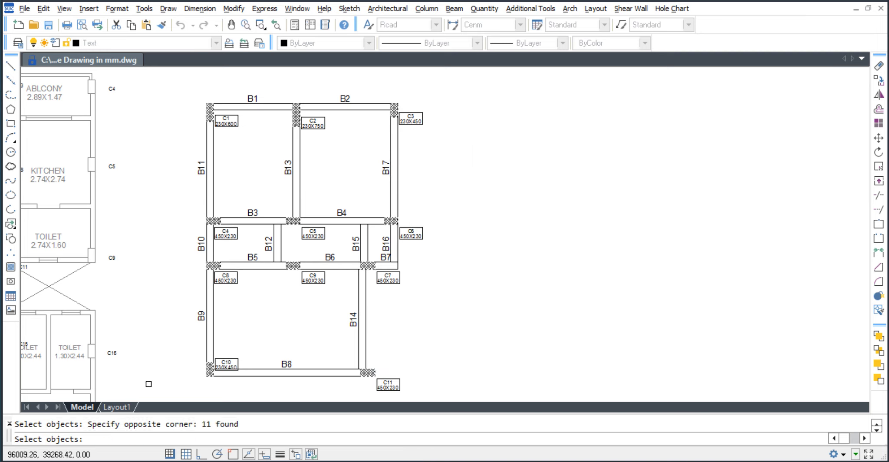
pyautogui.press('Return')
pyautogui.click(467, 98)
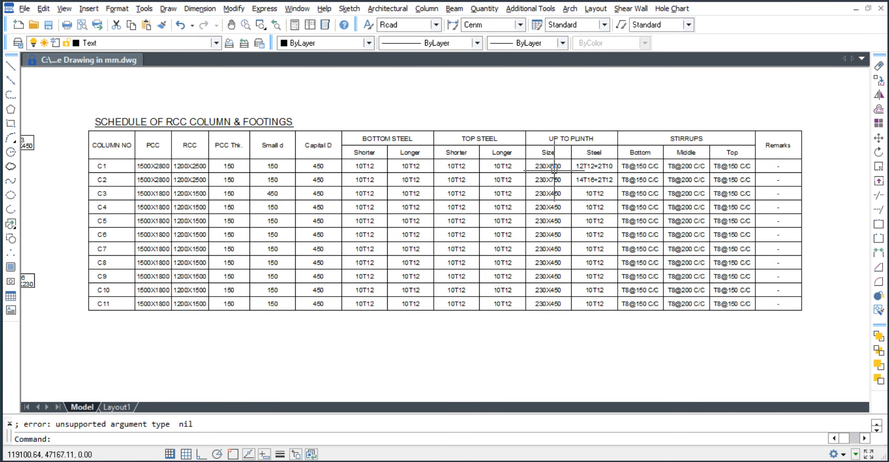
# Step: Check the new table's C2 steel entry 14T16+2T12, then clear the selection
pyautogui.scroll(5, 554, 167)
pyautogui.press('Escape')
pyautogui.click(625, 162)
pyautogui.click(613, 209)
pyautogui.scroll(-5, 629, 204)
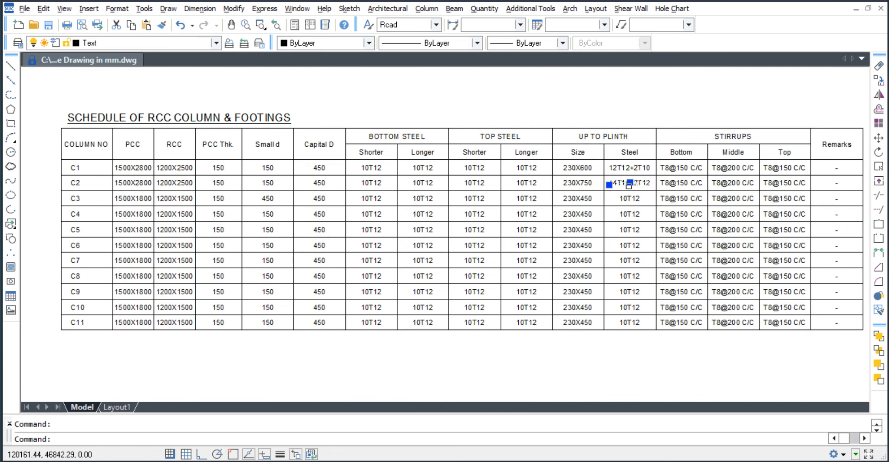
pyautogui.press('Escape')
pyautogui.scroll(-4, 434, 139)
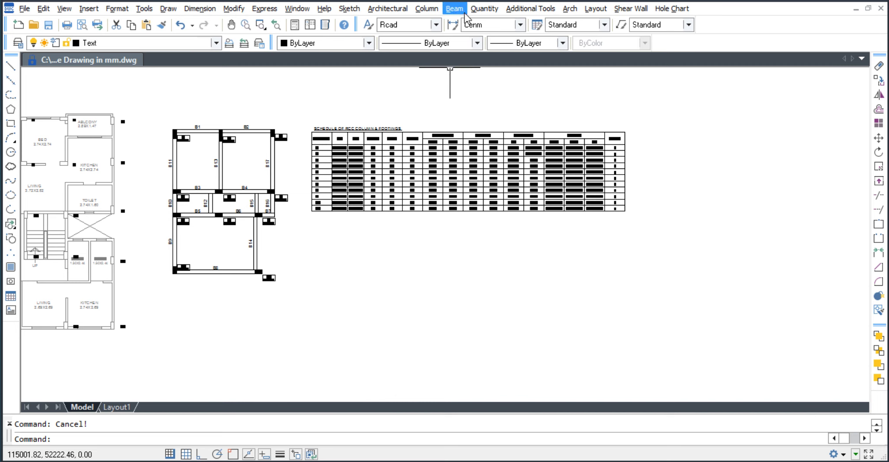
# Step: Create the vertical CSE1 schedule with defaults for the plan's columns, placed below the first table
pyautogui.click(432, 9)
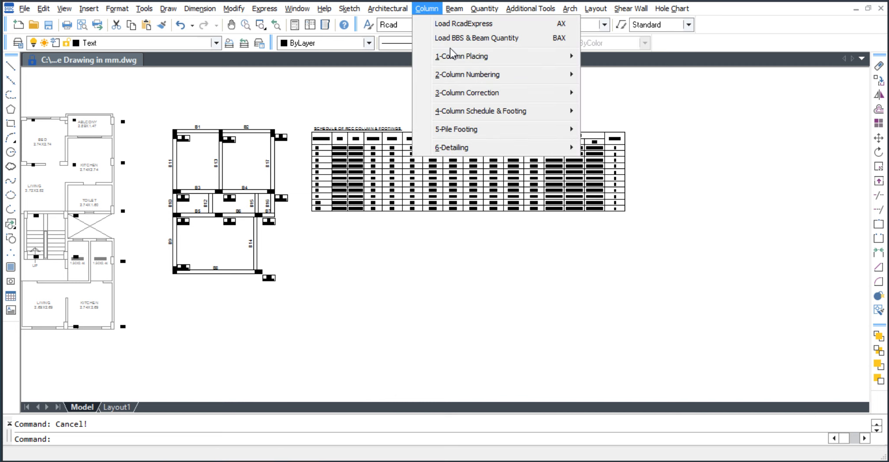
pyautogui.moveTo(480, 111)
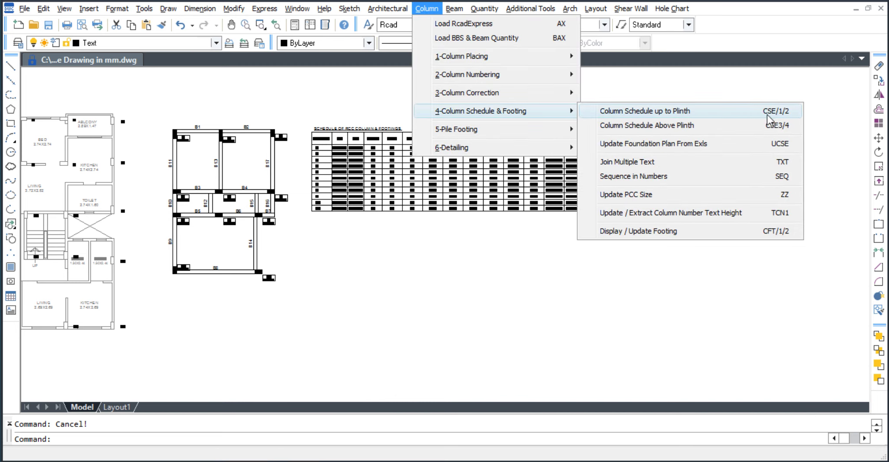
pyautogui.click(779, 111)
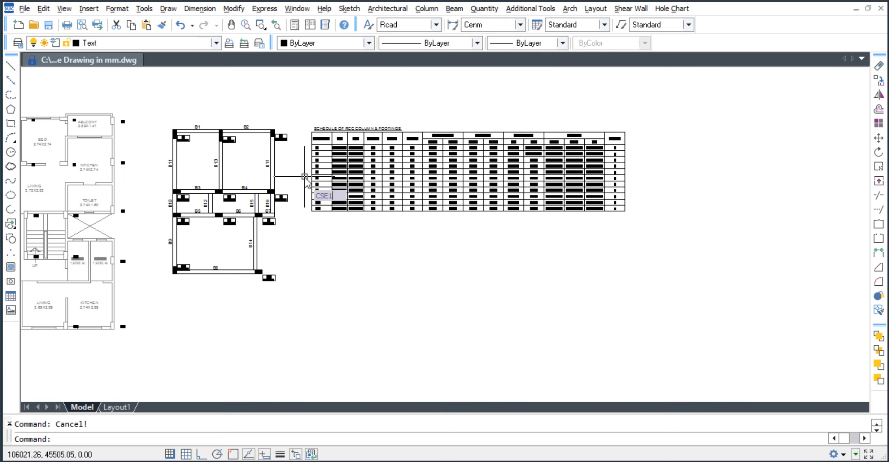
pyautogui.press('Return')
pyautogui.press('Return')
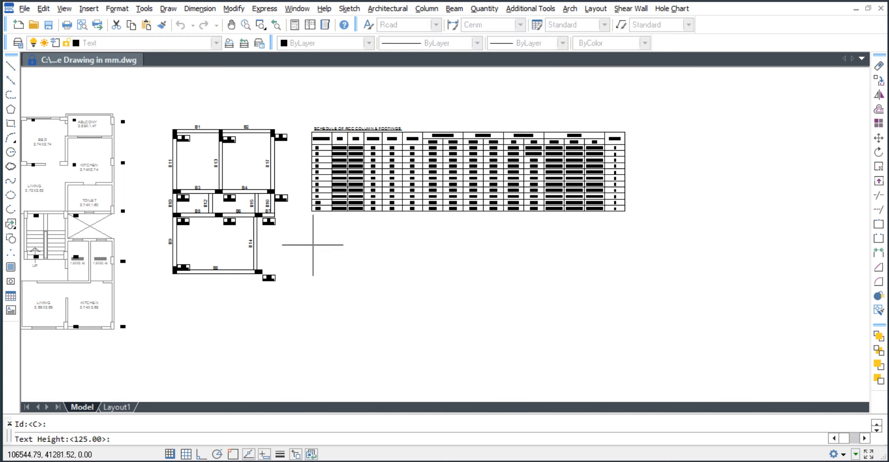
pyautogui.press('Return')
pyautogui.click(307, 299)
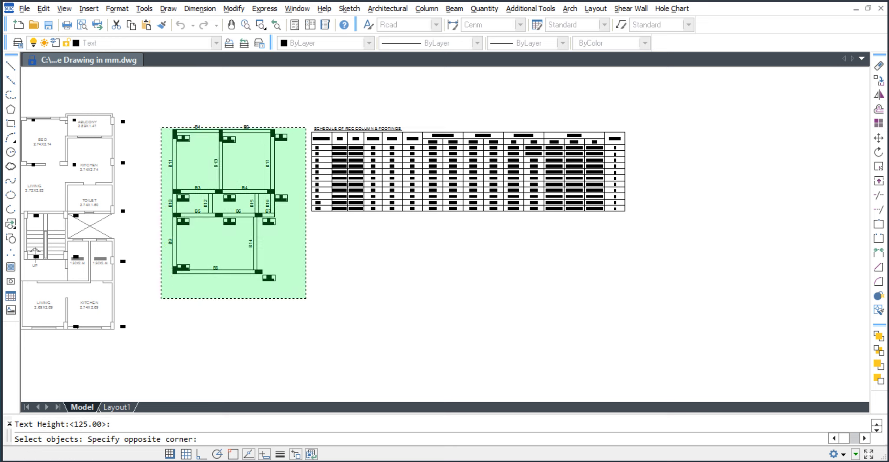
pyautogui.click(156, 110)
pyautogui.press('Return')
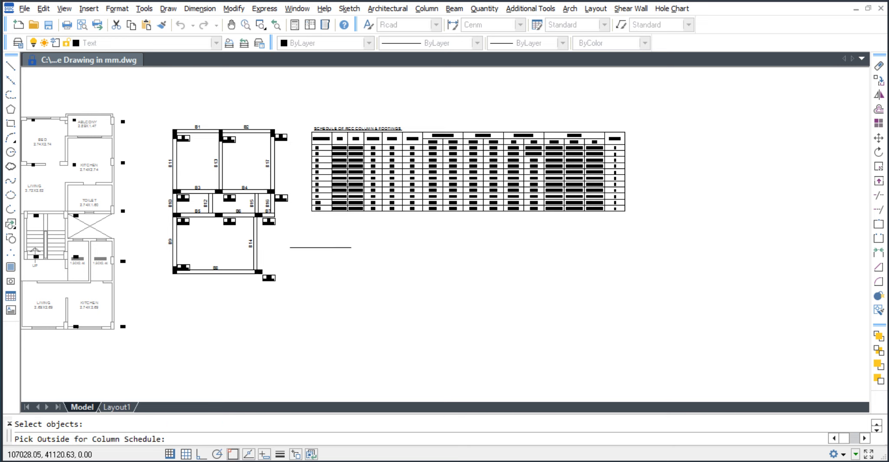
pyautogui.click(311, 241)
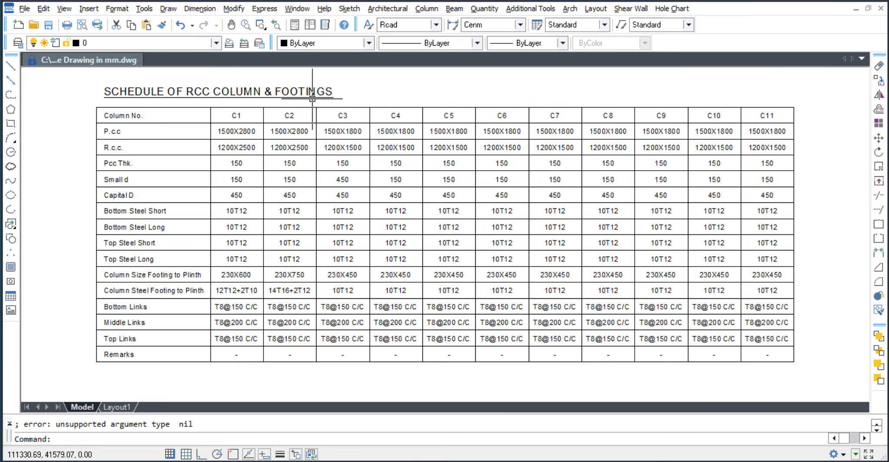
pyautogui.scroll(-5, 311, 240)
pyautogui.scroll(6, 269, 161)
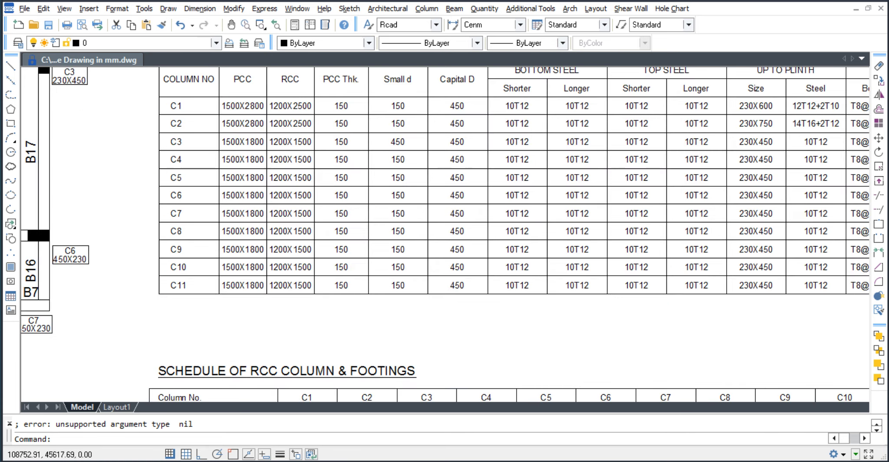
pyautogui.moveTo(615, 363)
pyautogui.mouseDown(button='middle')
pyautogui.moveTo(566, 215)
pyautogui.moveTo(562, 125)
pyautogui.mouseUp(button='middle')
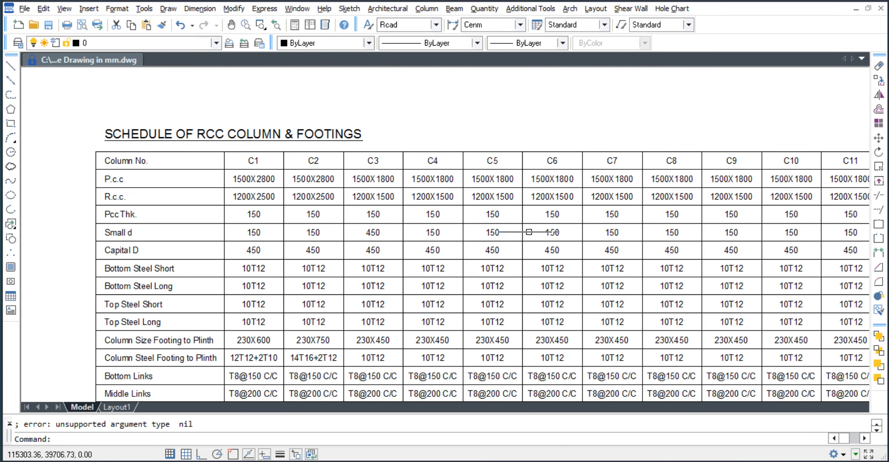
pyautogui.moveTo(510, 283); pyautogui.dragTo(471, 243, button='middle')
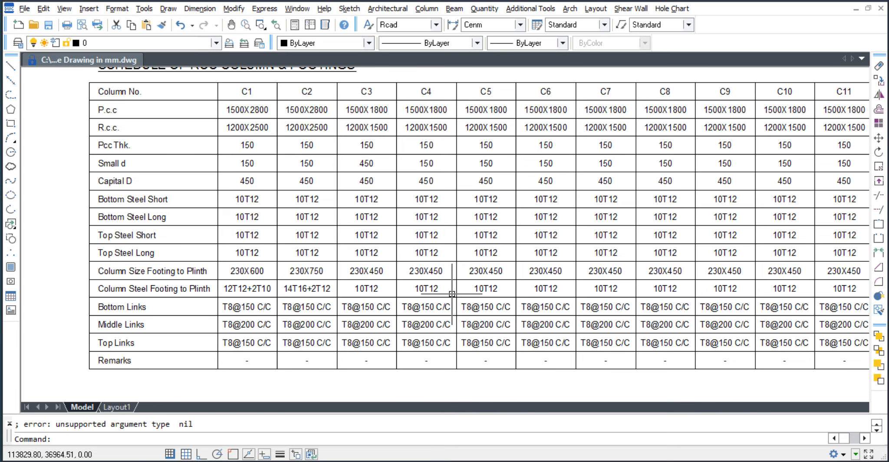
pyautogui.scroll(-2, 424, 366)
pyautogui.scroll(-3, 424, 365)
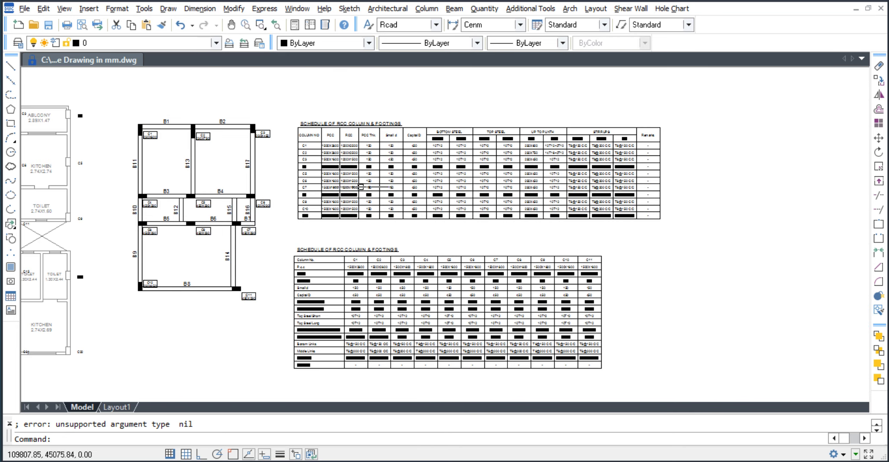
pyautogui.scroll(5, 368, 171)
pyautogui.scroll(-3, 389, 202)
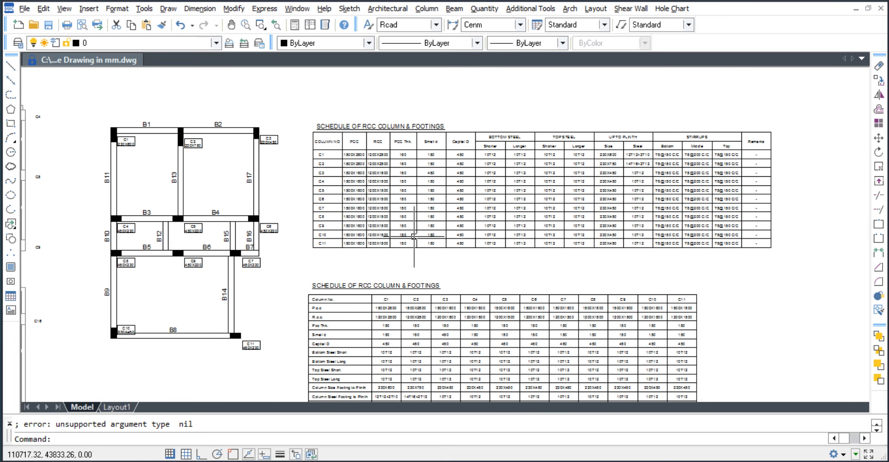